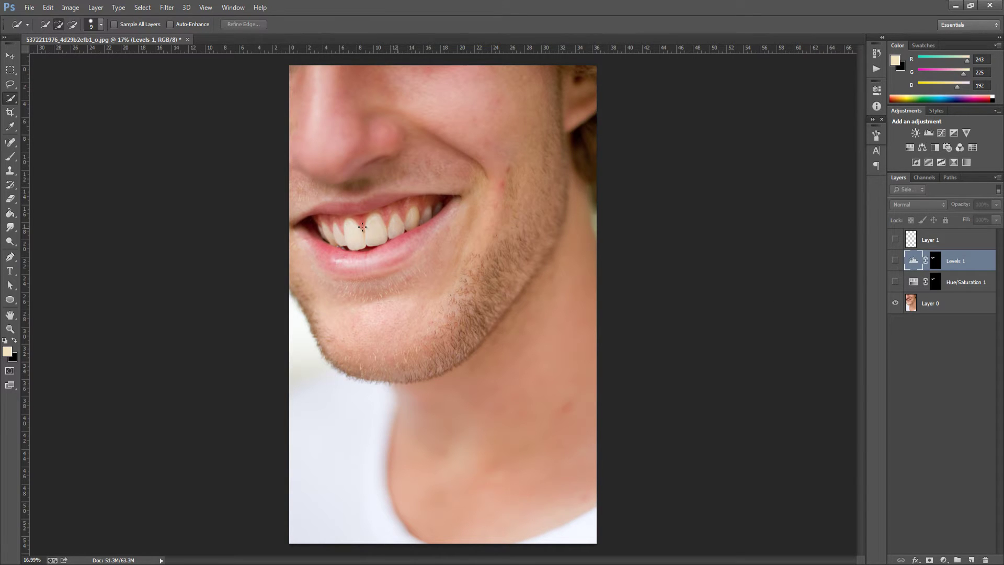
On Layer 0, enlarge the Quick Selection brush and paint over the two front teeth.
left_click(962, 308)
scroll(295, 217, "up", 1)
scroll(295, 217, "up", 5)
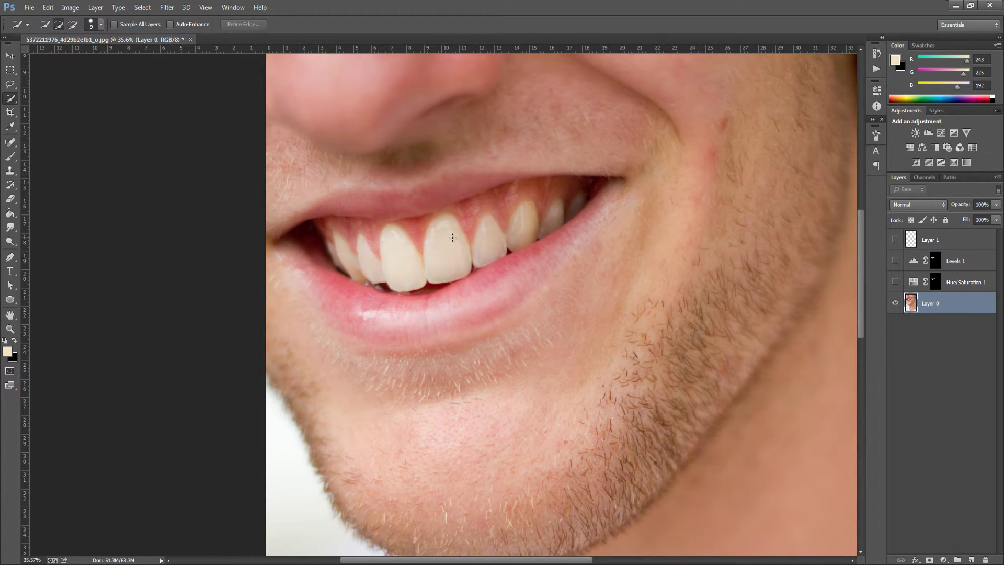
key("bracketright")
key("bracketright")
key("bracketright")
key("bracketright")
key("bracketright")
key("bracketright")
left_click_drag(453, 241, 451, 247)
Cancel the Feather dialog without feathering, then deselect the front-teeth selection with Ctrl+D.
left_click(143, 8)
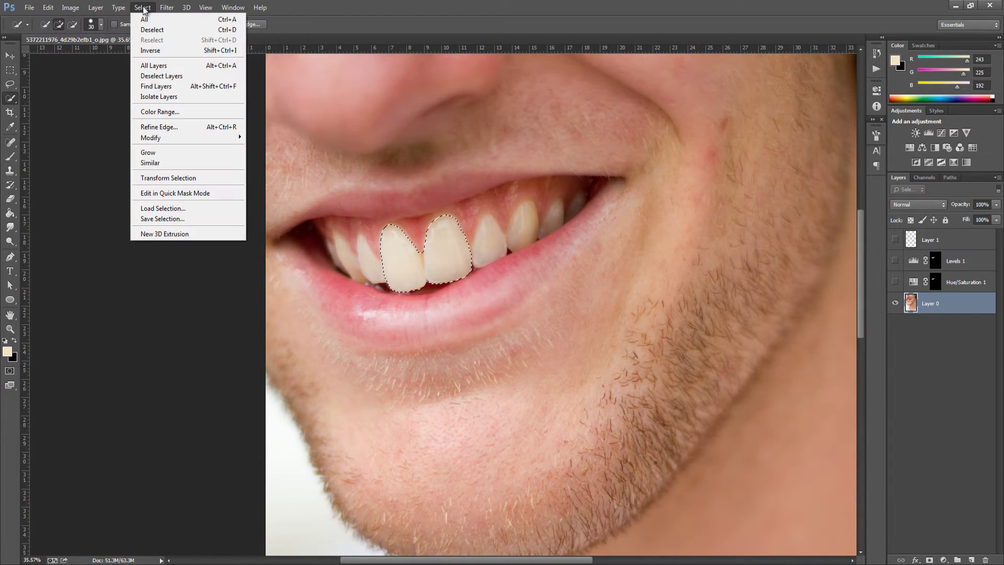
mouse_move(183, 139)
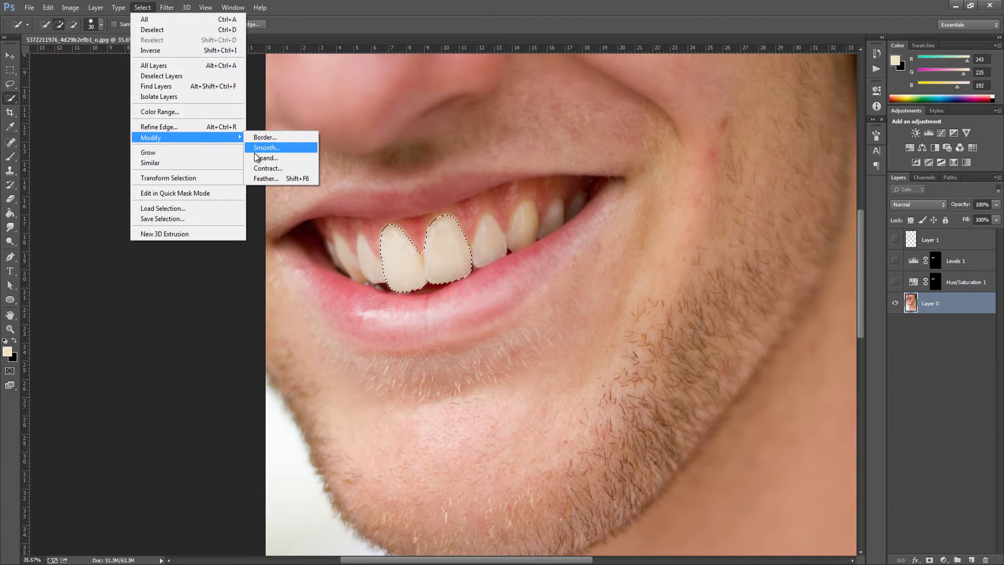
left_click(264, 179)
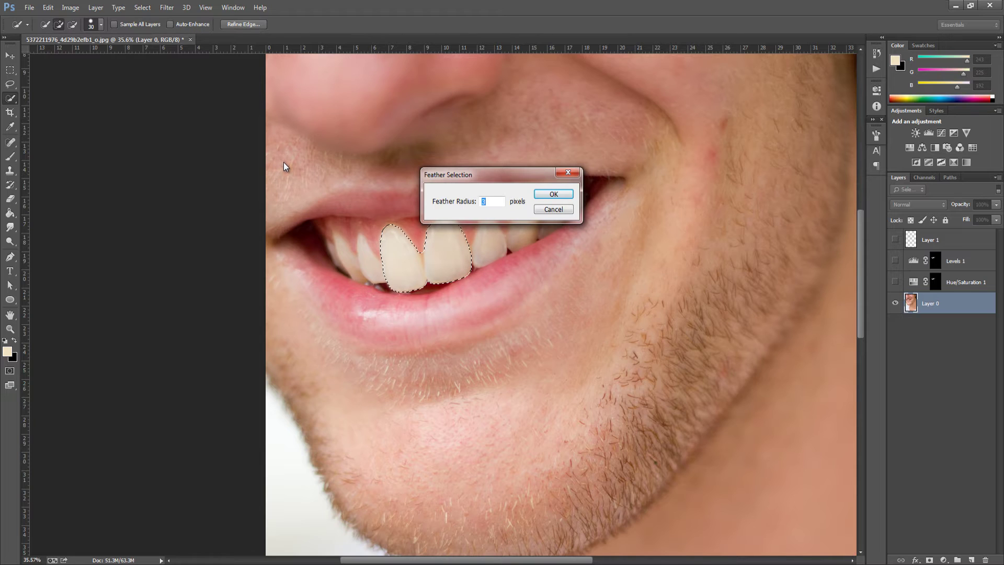
left_click(569, 173)
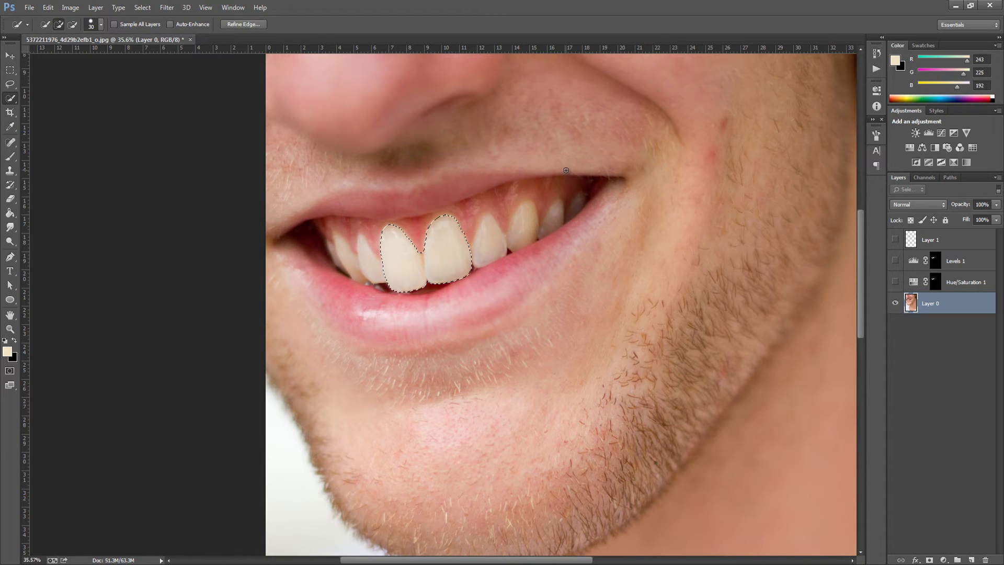
key("ctrl+d")
Draw Pen path points along the upper teeth, cancel Make Selection, and delete the work path.
left_click(9, 256)
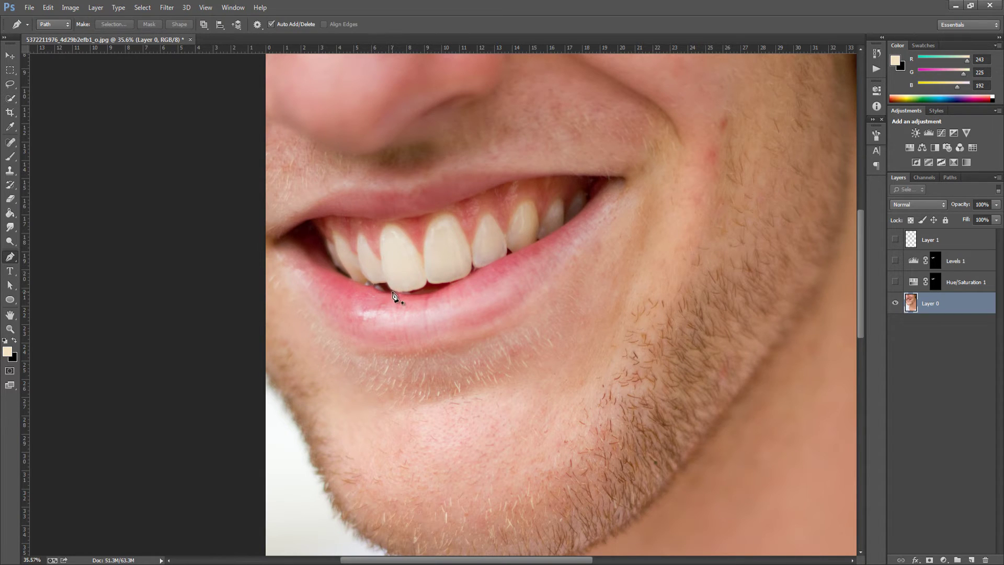
left_click(390, 287)
left_click(426, 283)
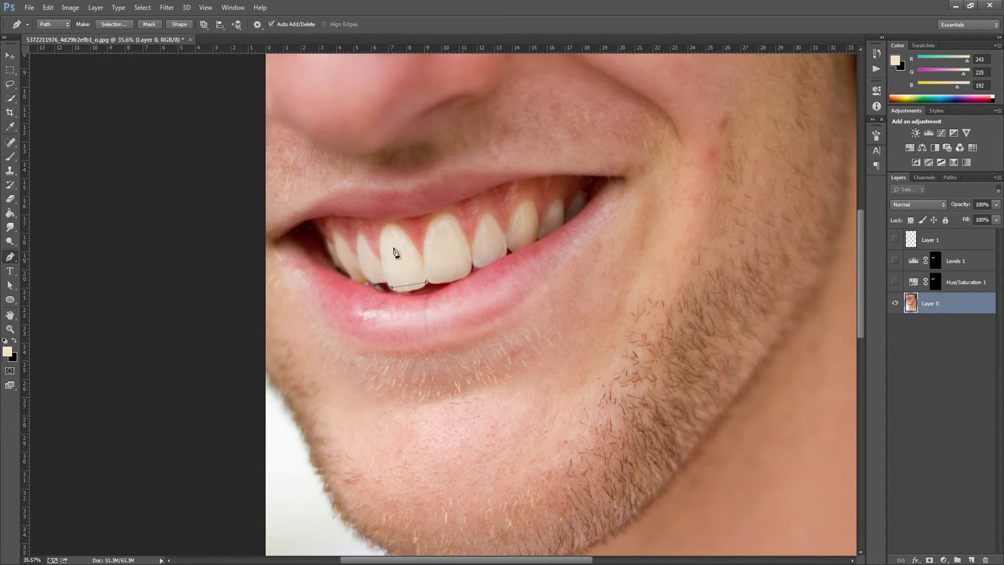
right_click(429, 252)
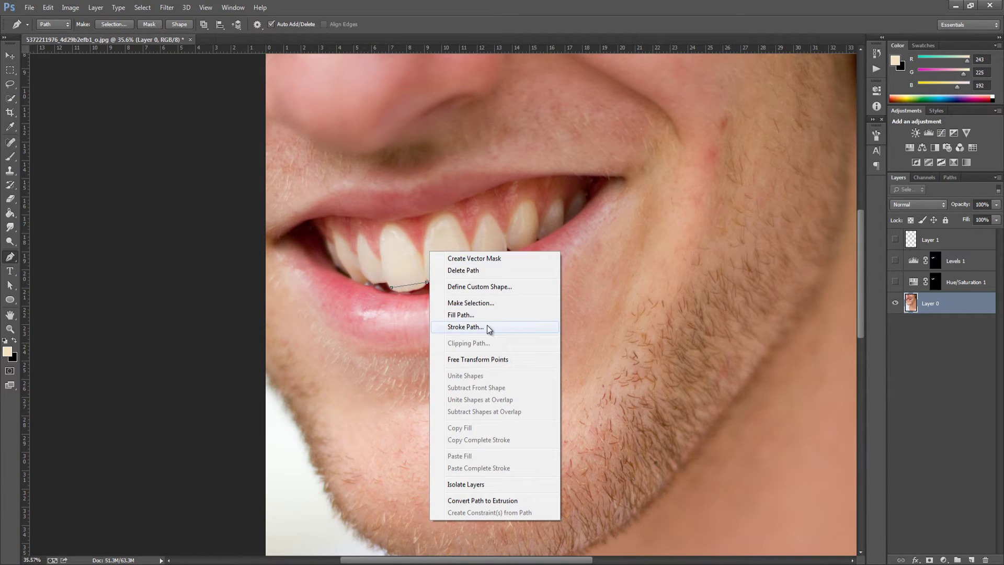
left_click(476, 303)
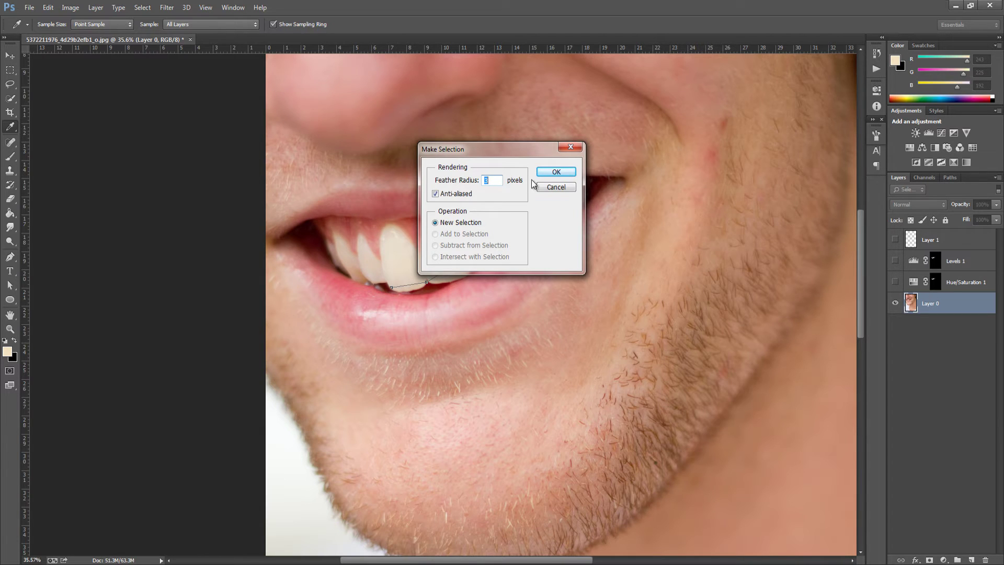
left_click(554, 187)
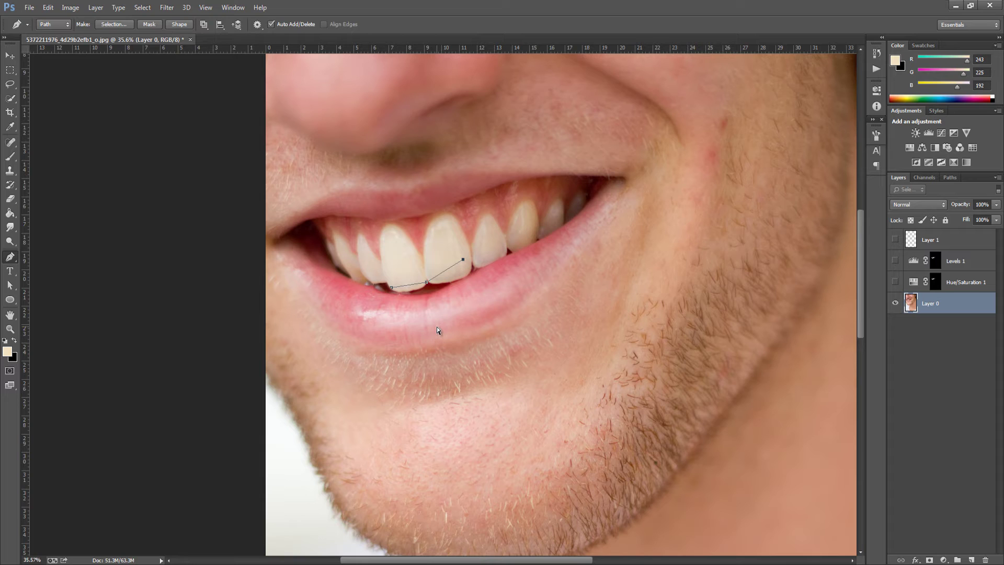
key("Return")
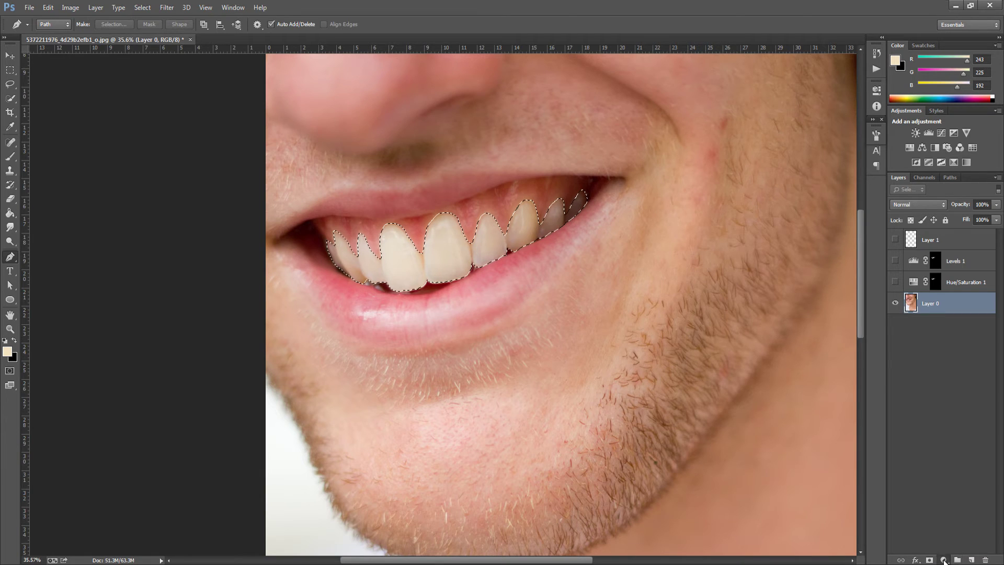
Add a Hue/Saturation adjustment layer with Saturation -57 and begin a negative Lightness value.
left_click(944, 560)
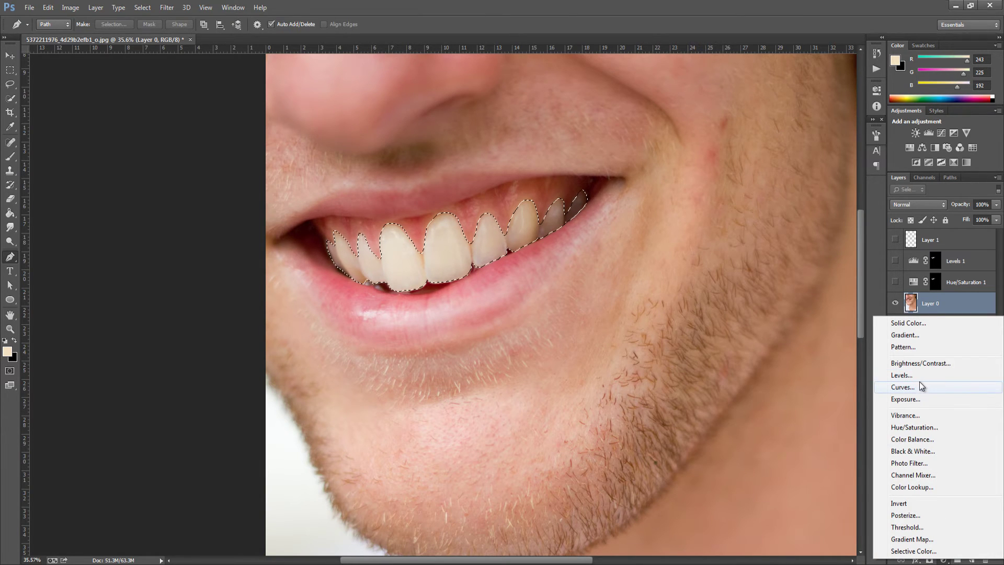
left_click(921, 428)
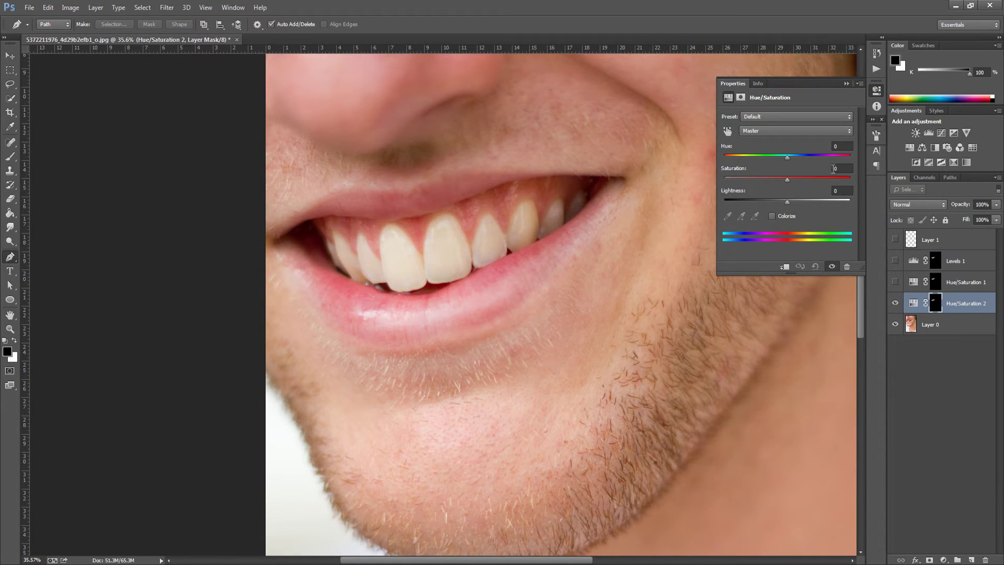
left_click(834, 167)
type("-57")
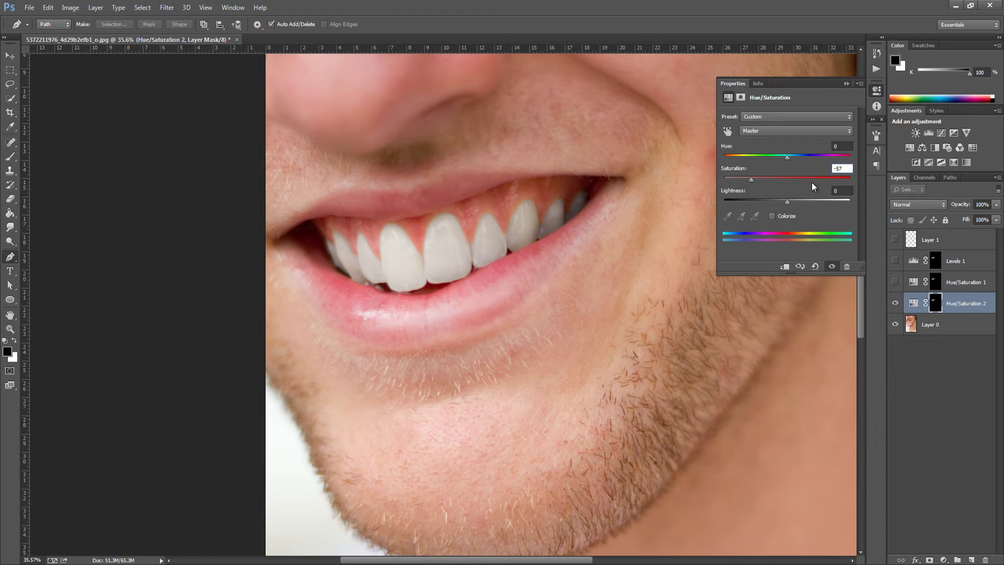
left_click(838, 190)
type("-2")
Collapse the Hue/Saturation properties and Ctrl-click the Hue/Saturation 2 mask to reload the teeth selection.
left_click(845, 83)
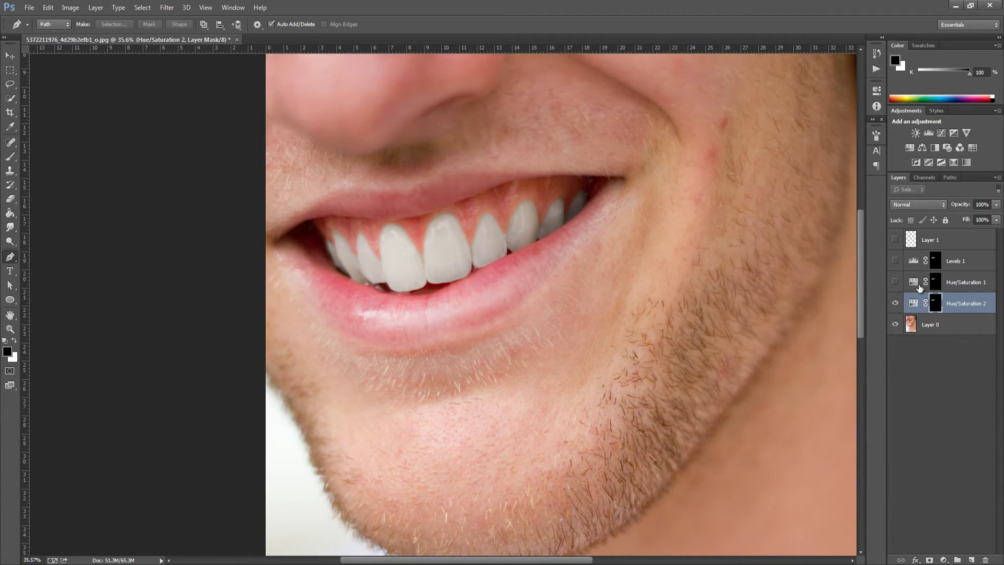
left_click(935, 307, "ctrl")
left_click(943, 559)
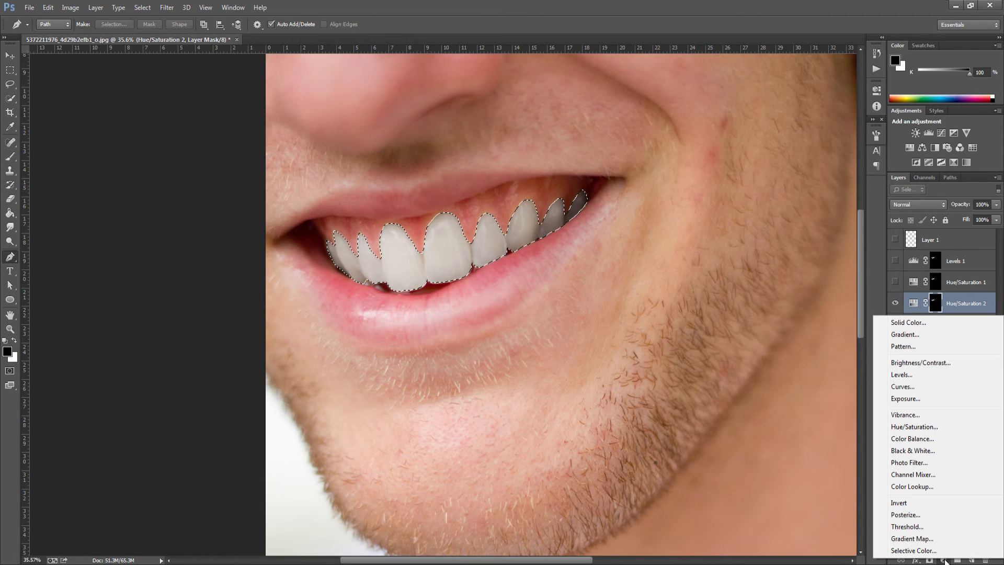
Add a Levels adjustment layer with midtone gamma 0.90, testing then restoring the white point.
left_click(917, 375)
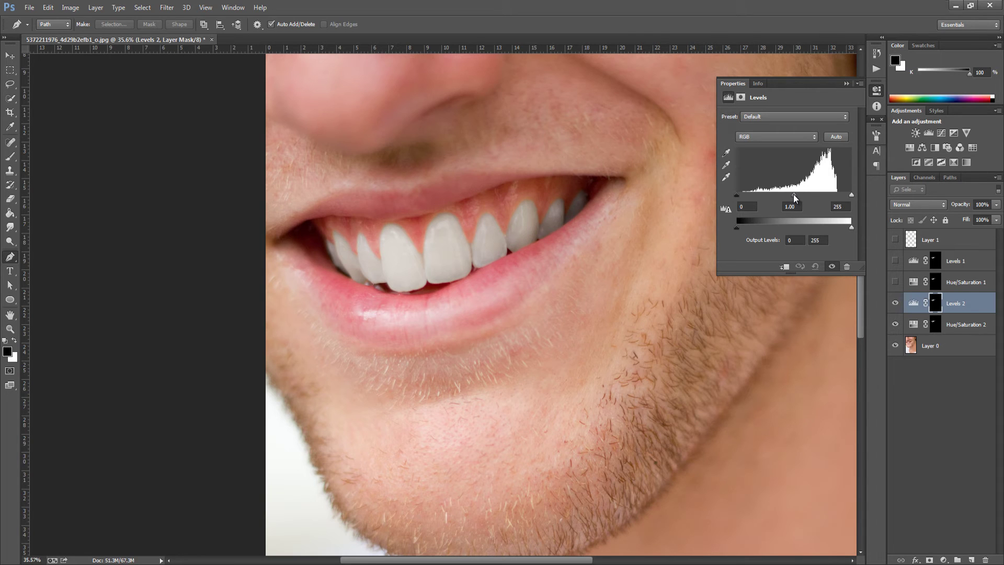
left_click_drag(794, 194, 797, 194)
left_click_drag(800, 207, 779, 208)
type("0.90")
left_click_drag(845, 195, 857, 195)
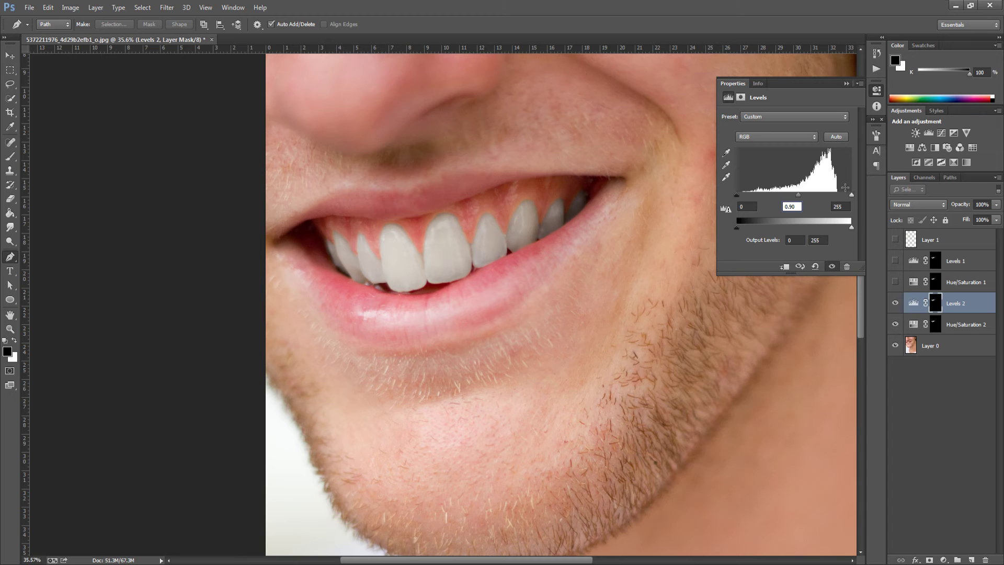
mouse_move(851, 195)
left_mouse_down()
mouse_move(800, 194)
mouse_move(852, 196)
left_mouse_up()
Zoom out and toggle Levels 2 and Hue/Saturation 2 off and on, leaving both visible.
left_click(846, 84)
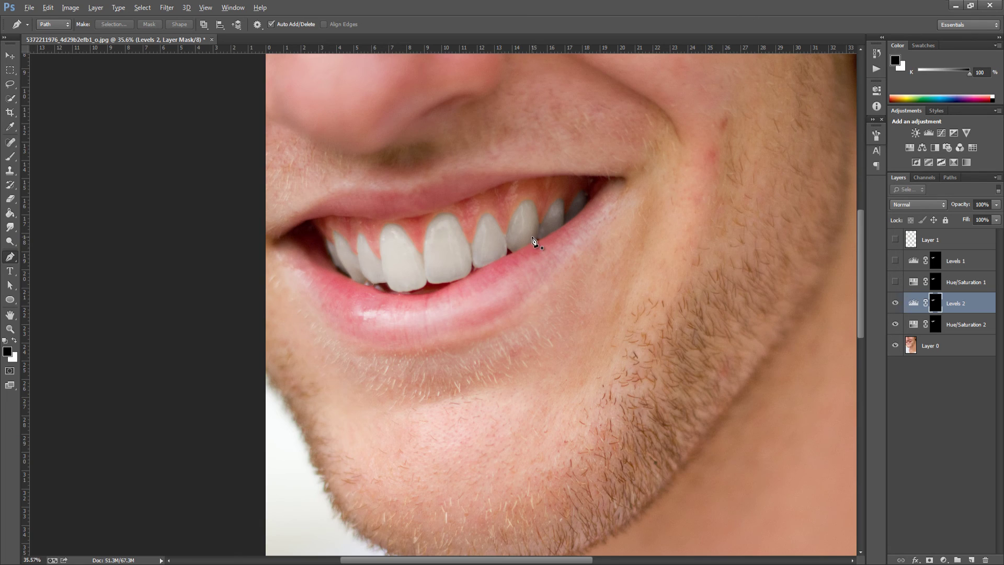
scroll(555, 245, "down", 3)
scroll(554, 245, "down", 2)
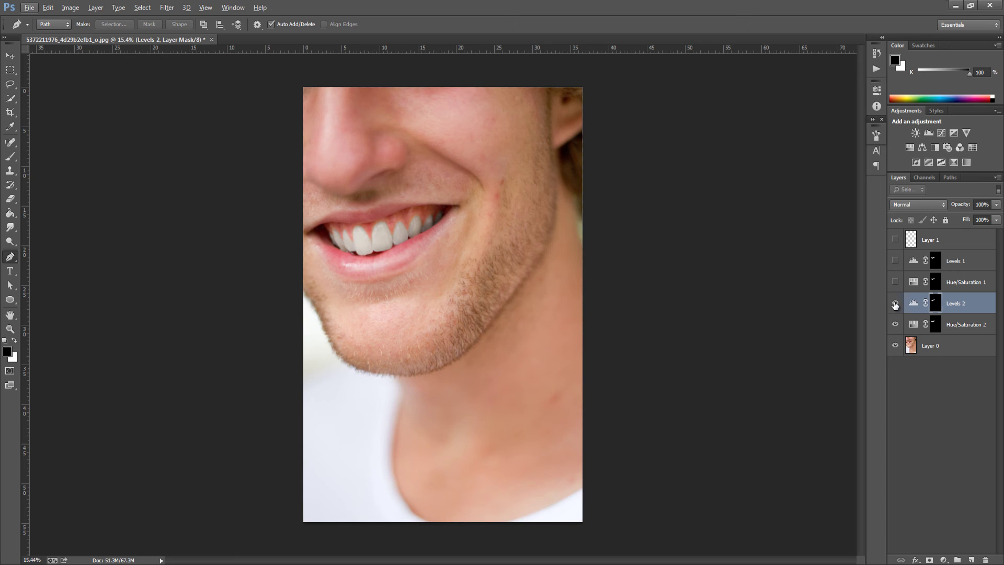
left_click(894, 303)
left_click(894, 324)
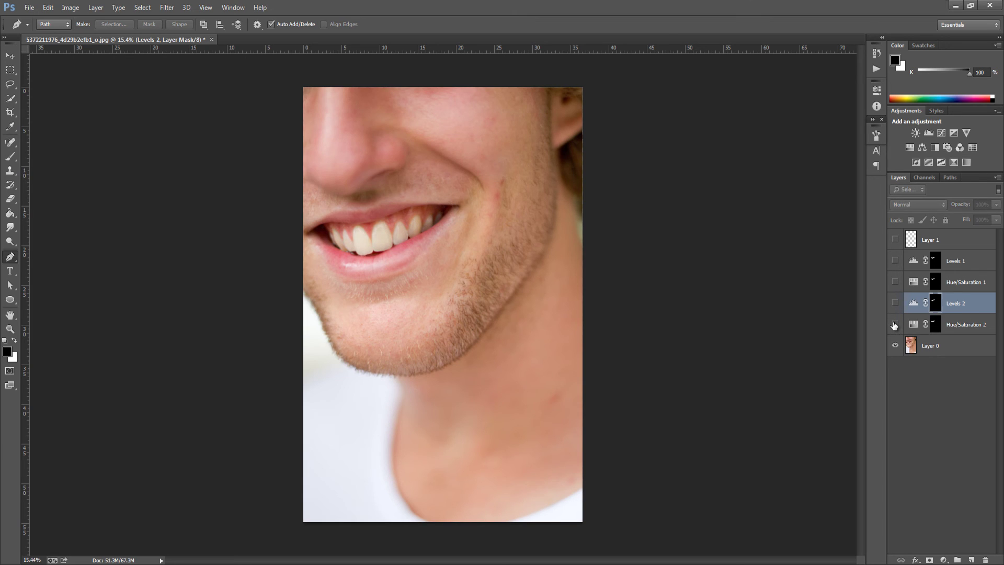
left_click(894, 324)
left_click(895, 303)
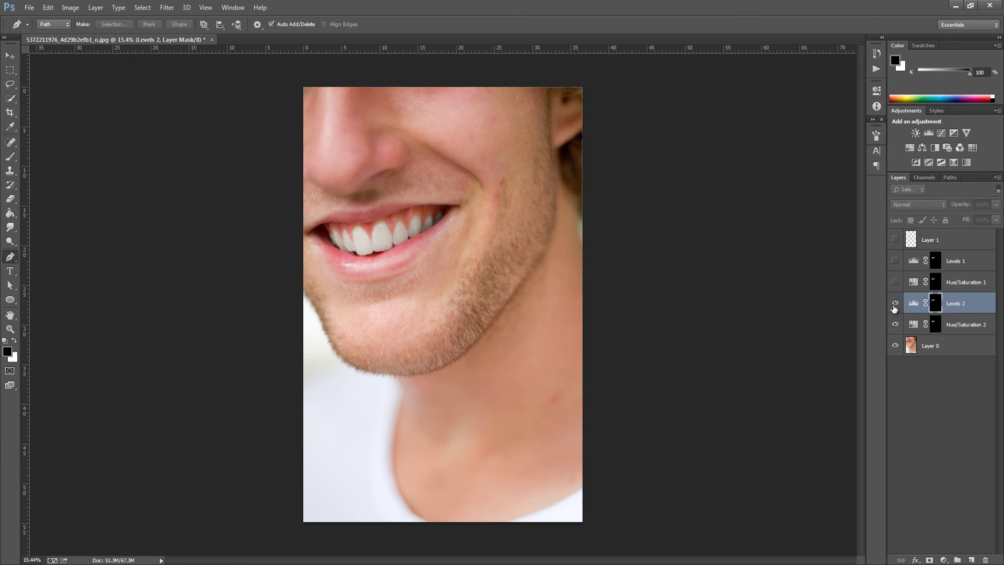